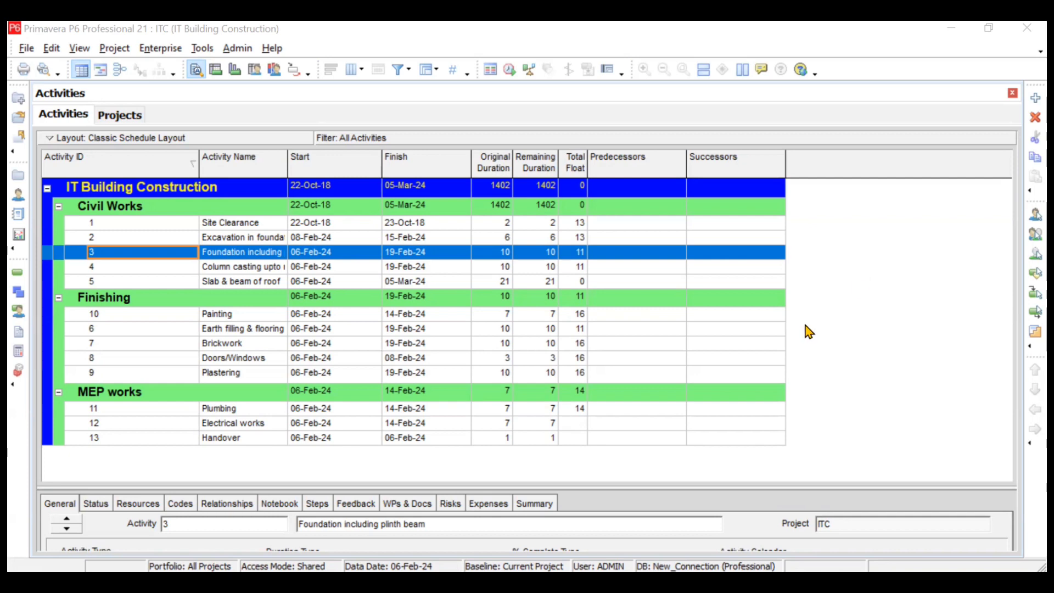
Enlarge the details area for the foundation activity and review the available activity types.
left_click_drag(546, 485, 569, 301)
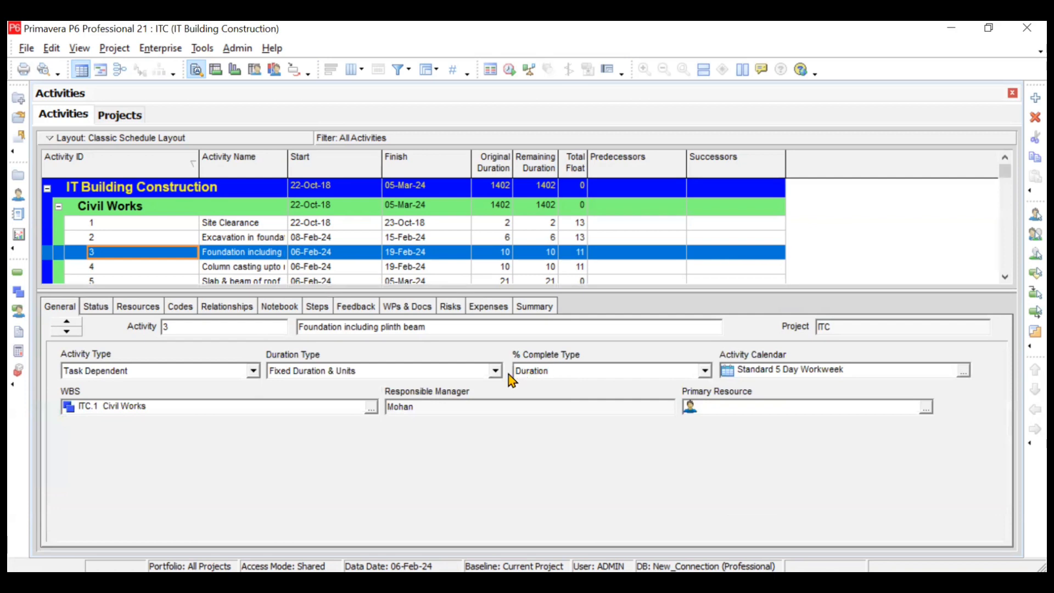
left_click(254, 372)
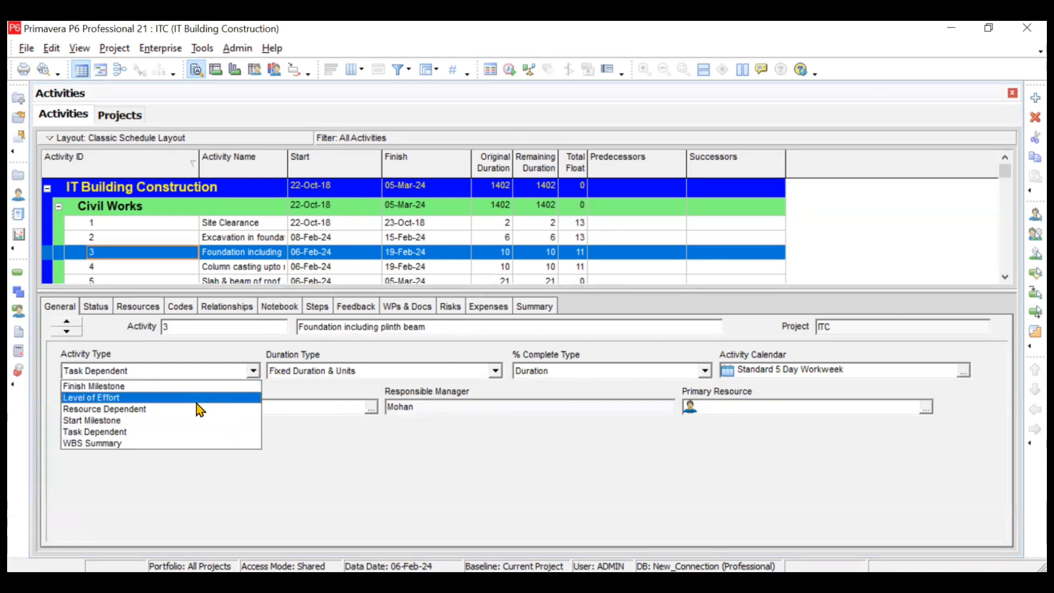
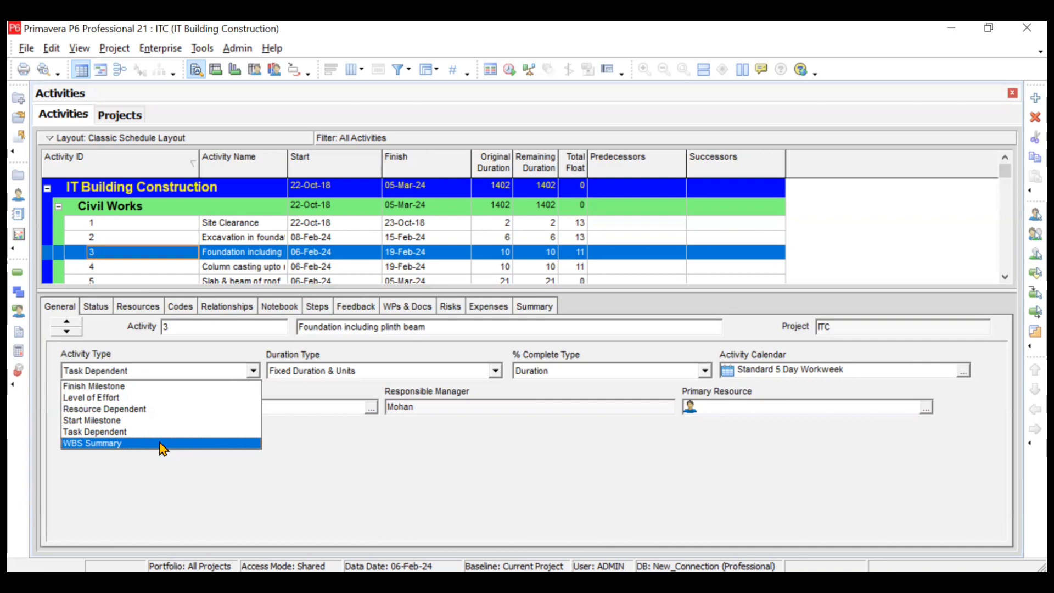
left_click(161, 475)
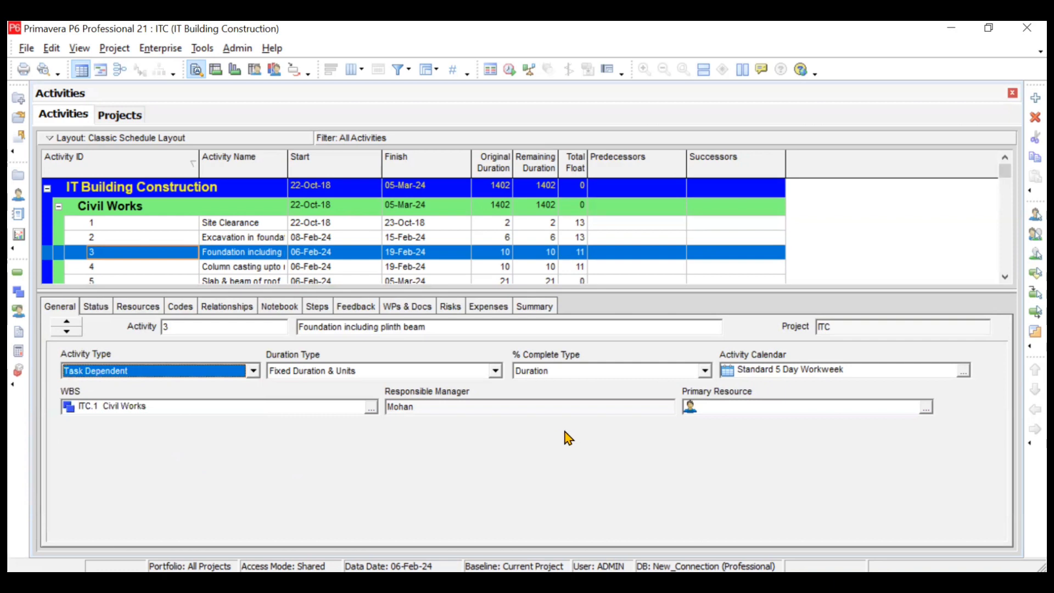
Try the % complete type options on the foundation activity, choose Physical, and display its status details.
left_click(705, 371)
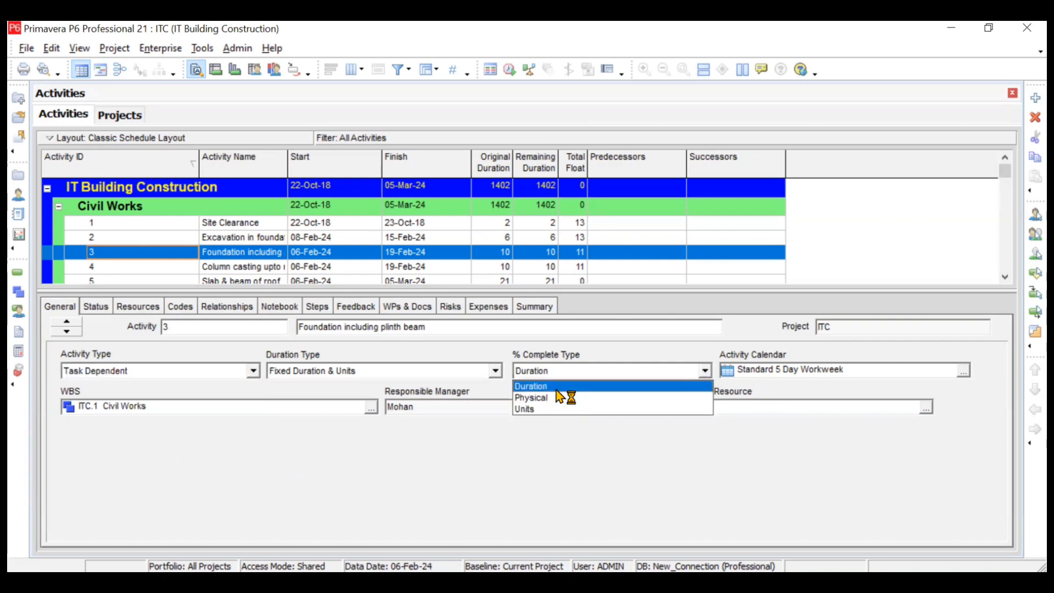
left_click(652, 372)
left_click(652, 372)
left_click(602, 401)
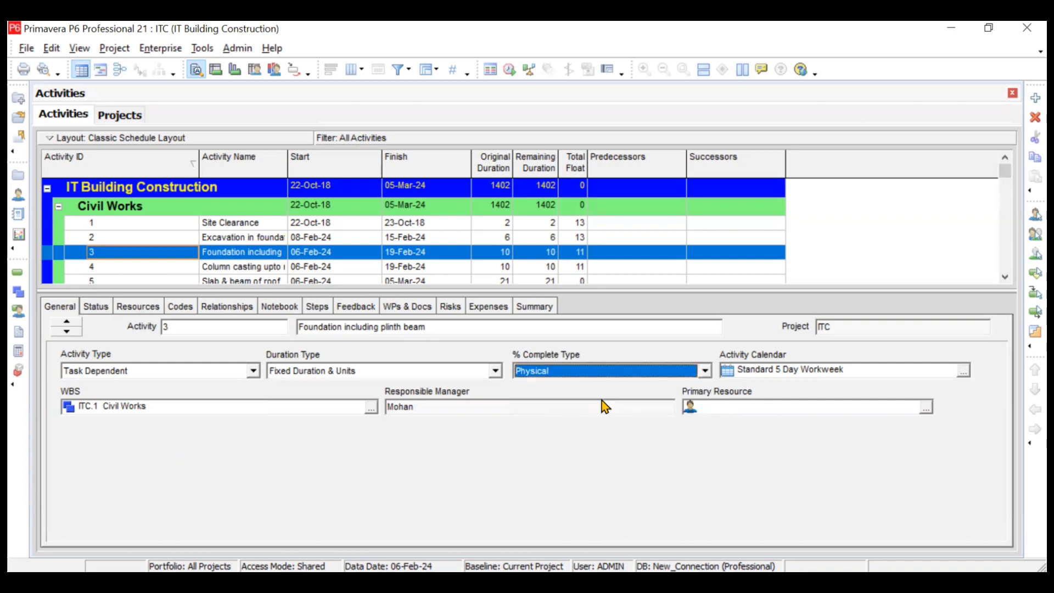
left_click(602, 369)
left_click(588, 408)
left_click(588, 376)
left_click(584, 387)
left_click(584, 378)
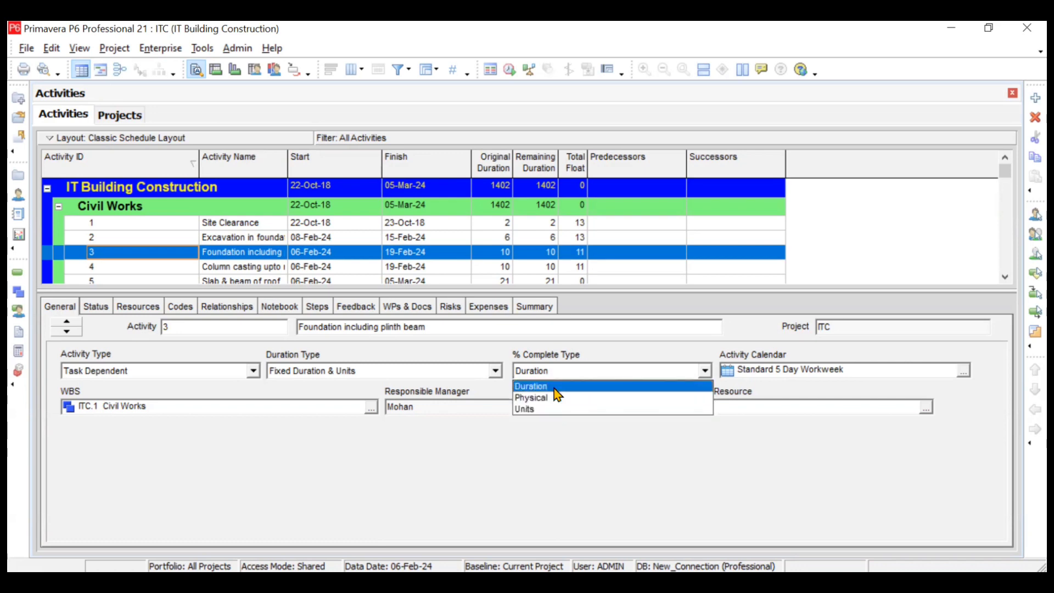
left_click(557, 401)
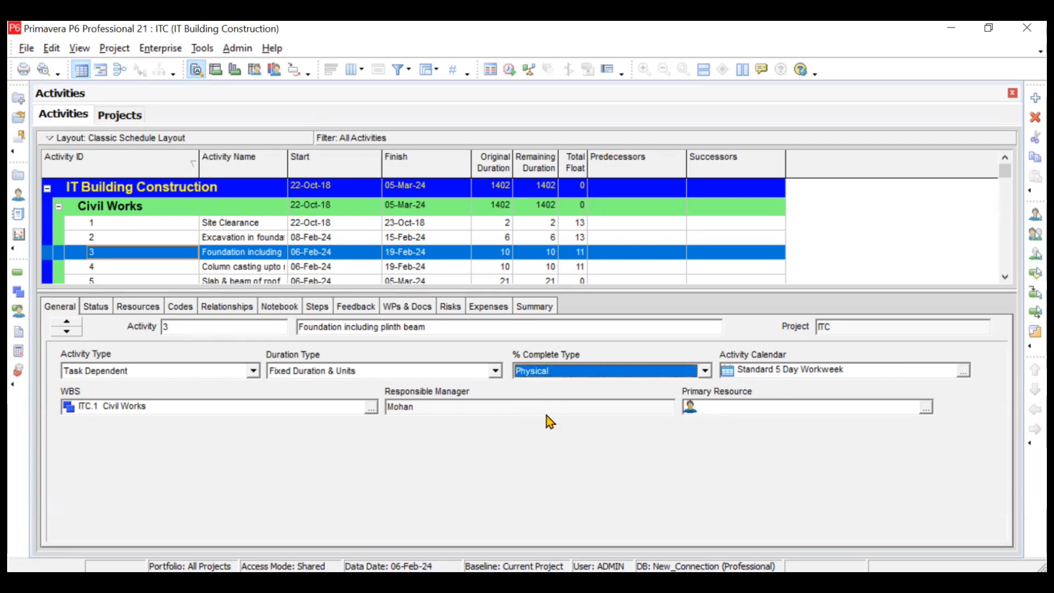
left_click(106, 306)
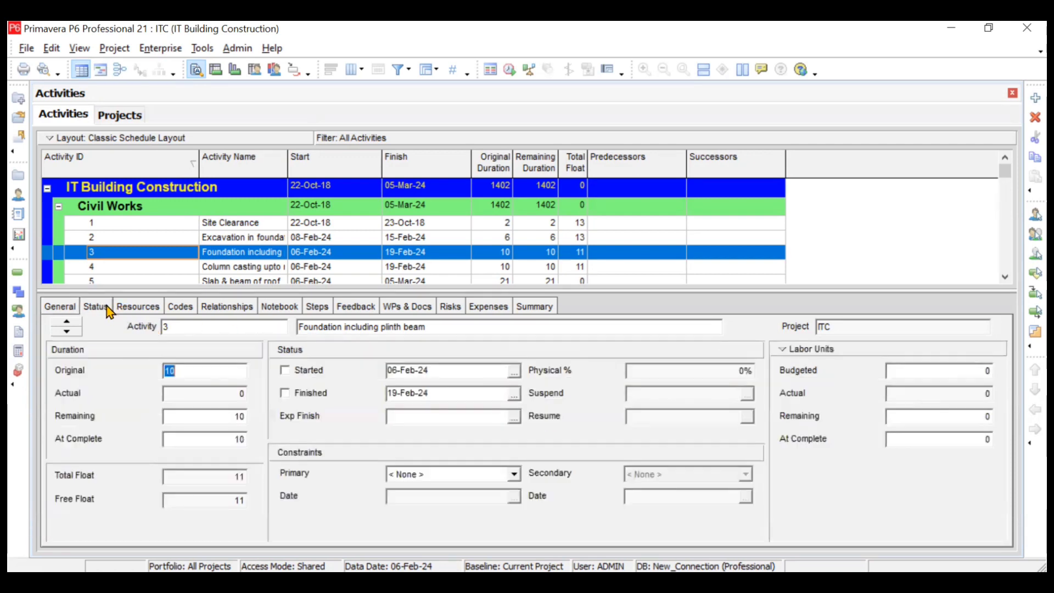
Set the foundation activity's % complete type to Duration and display its status details.
left_click(71, 308)
left_click(655, 371)
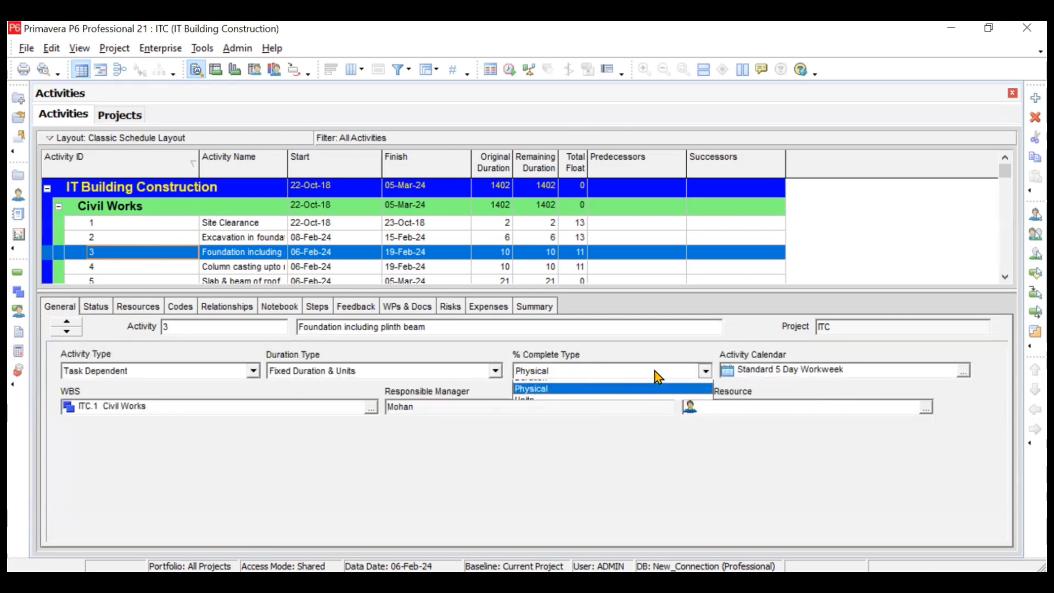
left_click(625, 386)
left_click(96, 307)
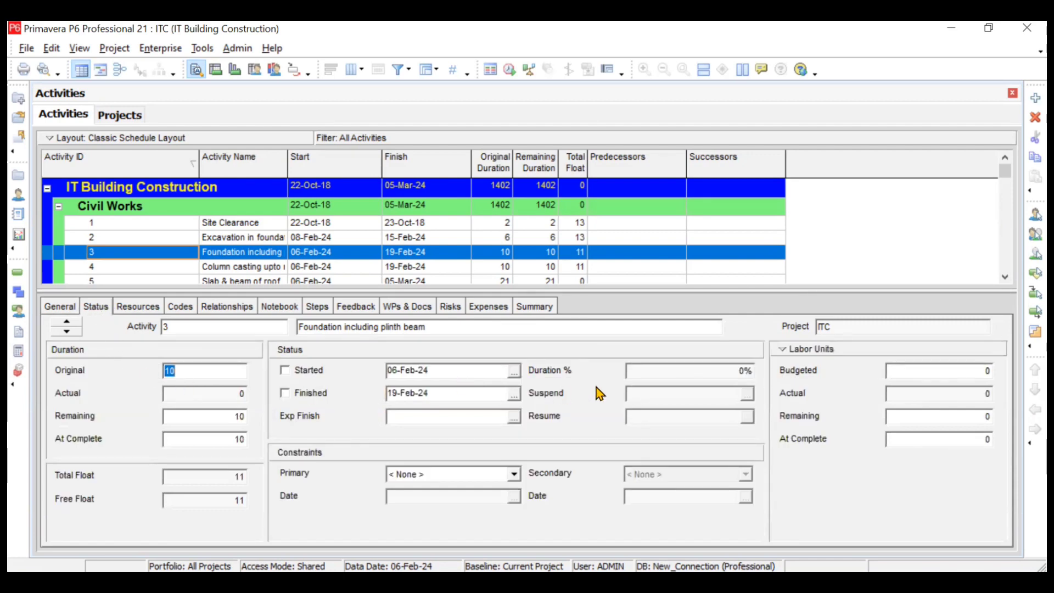
Mark the foundation activity as started and set its Duration % to 50%.
left_click(654, 370)
left_click(631, 371)
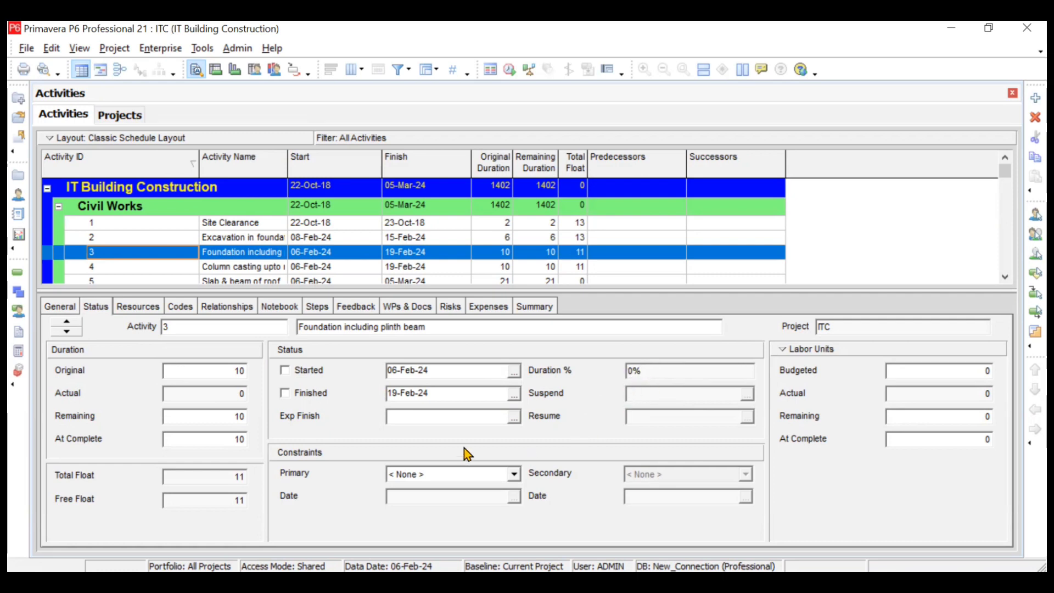
left_click(285, 371)
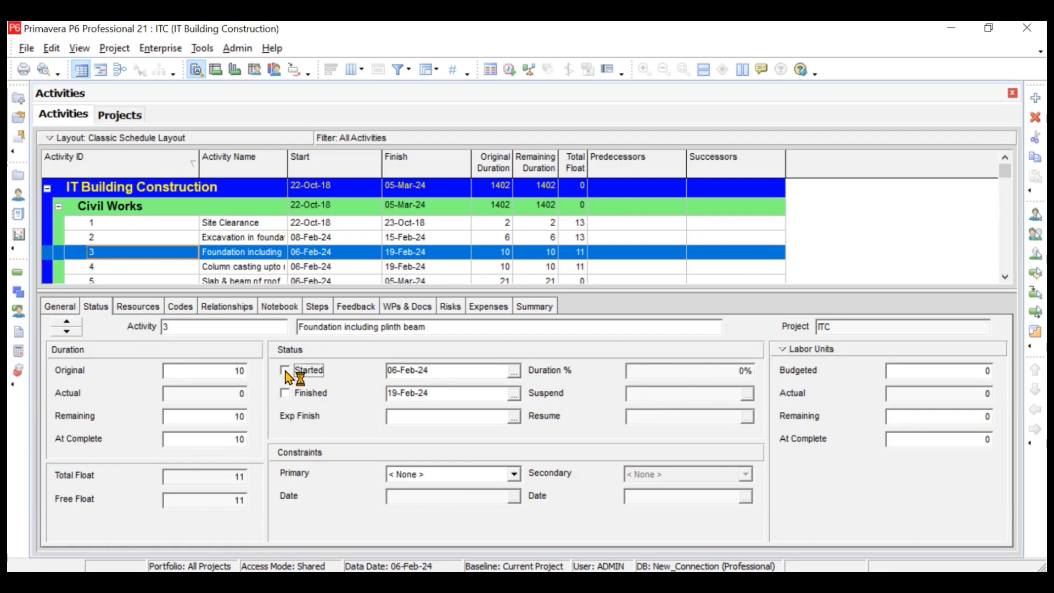
left_click(745, 369)
key("BackSpace")
key("BackSpace")
type("50%")
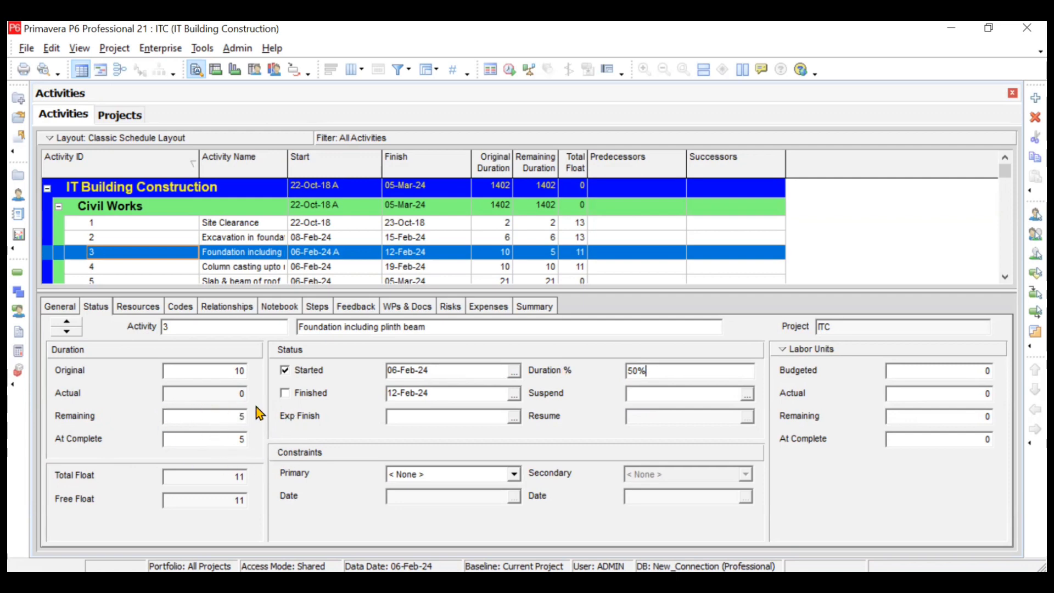
Set the foundation activity's remaining duration to 6.
left_click(244, 417)
type("6")
key("Return")
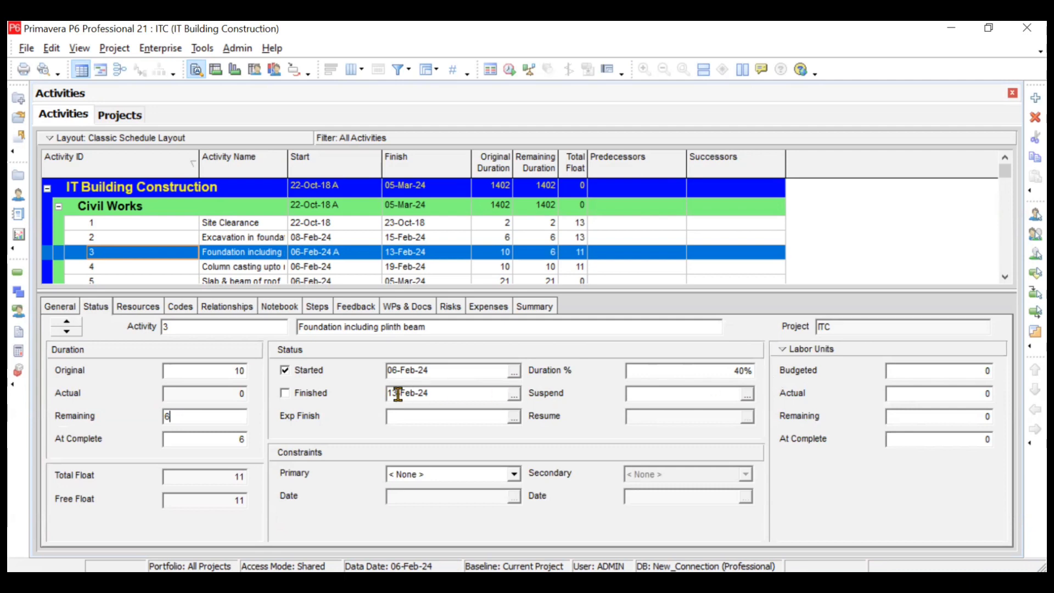
Switch the foundation activity's % complete type to Physical and set its Physical % to 50%.
left_click(71, 305)
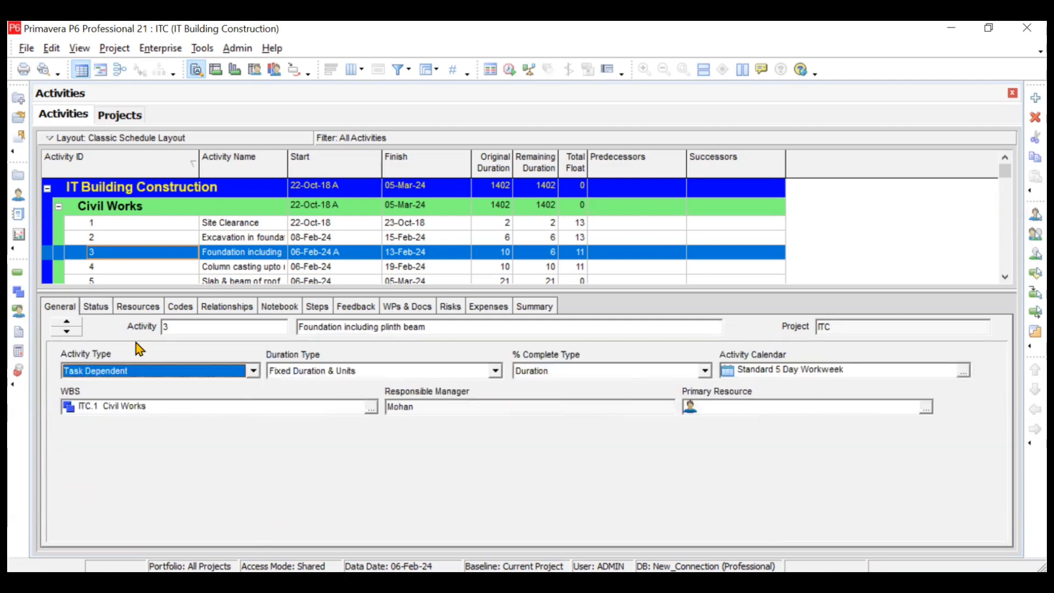
left_click(705, 372)
left_click(629, 397)
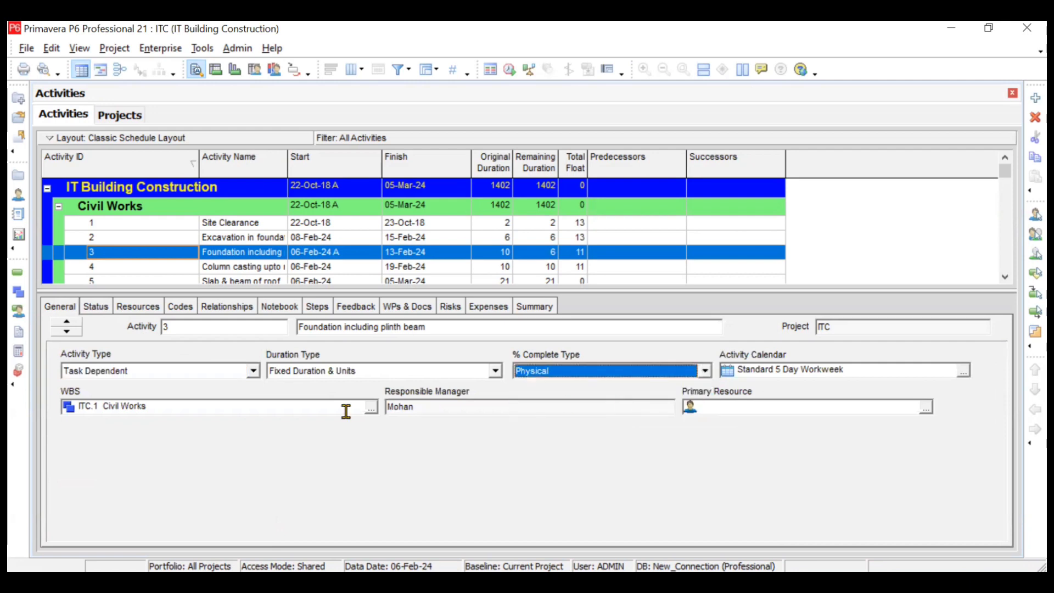
left_click(95, 306)
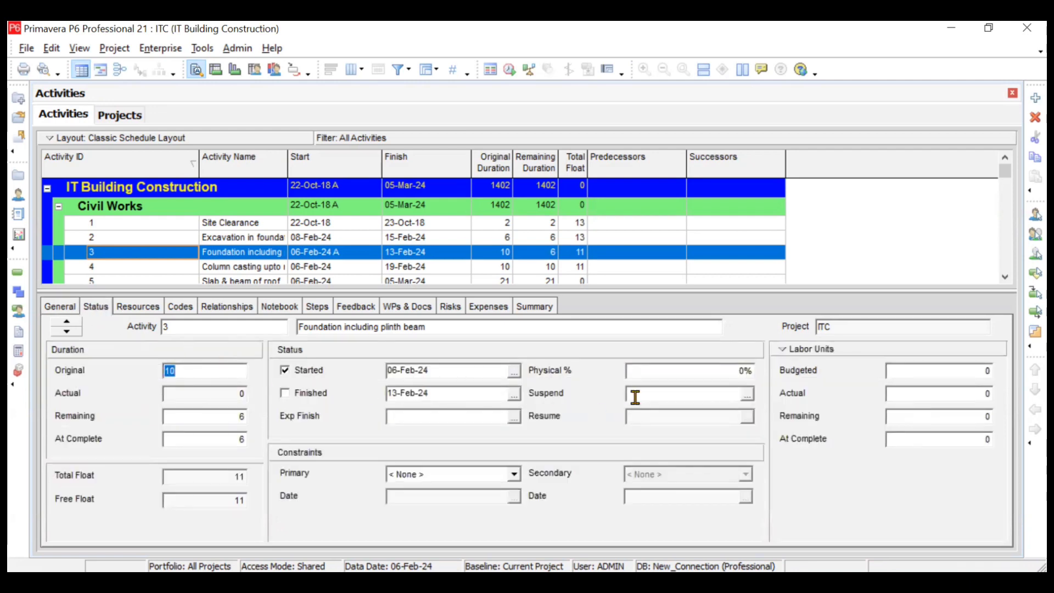
left_click(752, 372)
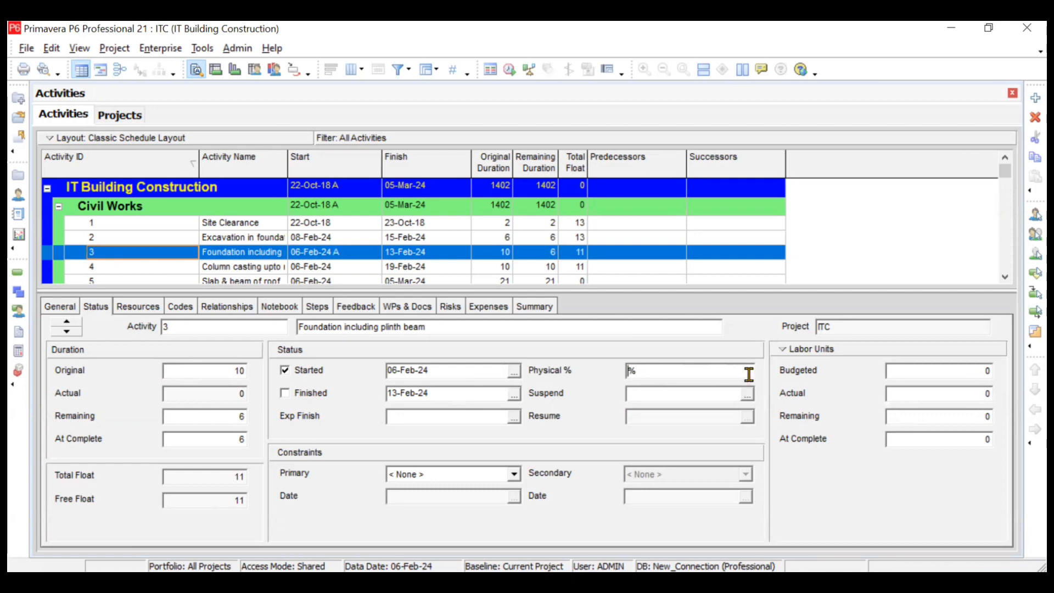
type("50")
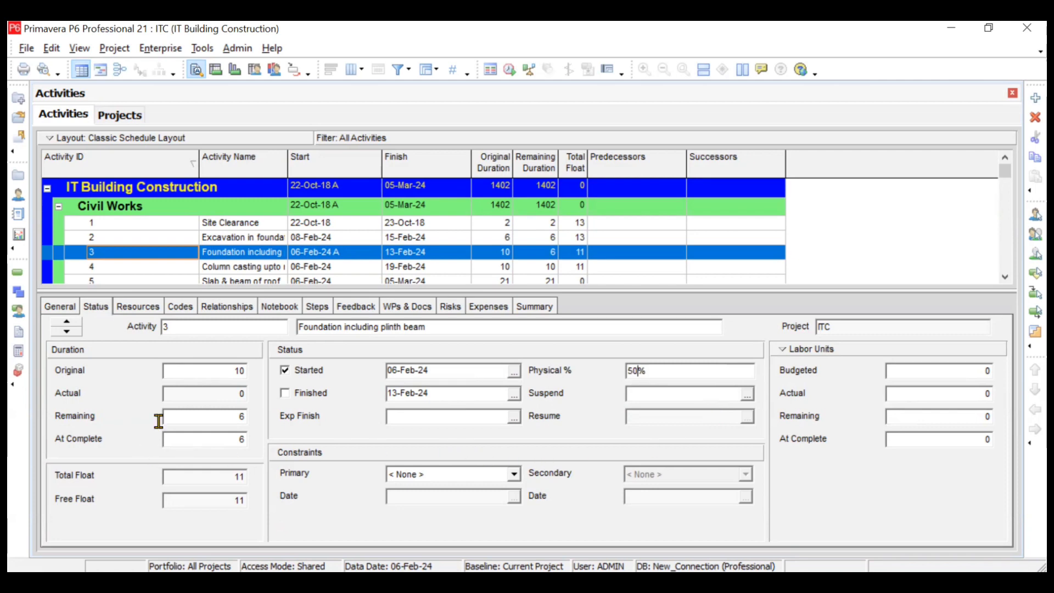
left_click(237, 419)
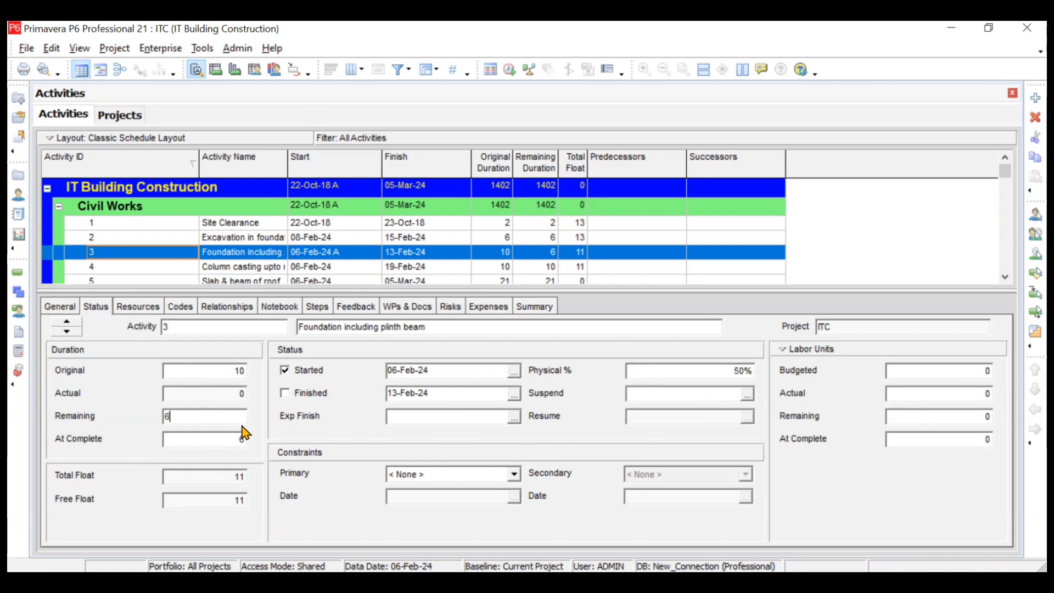
left_click(237, 437)
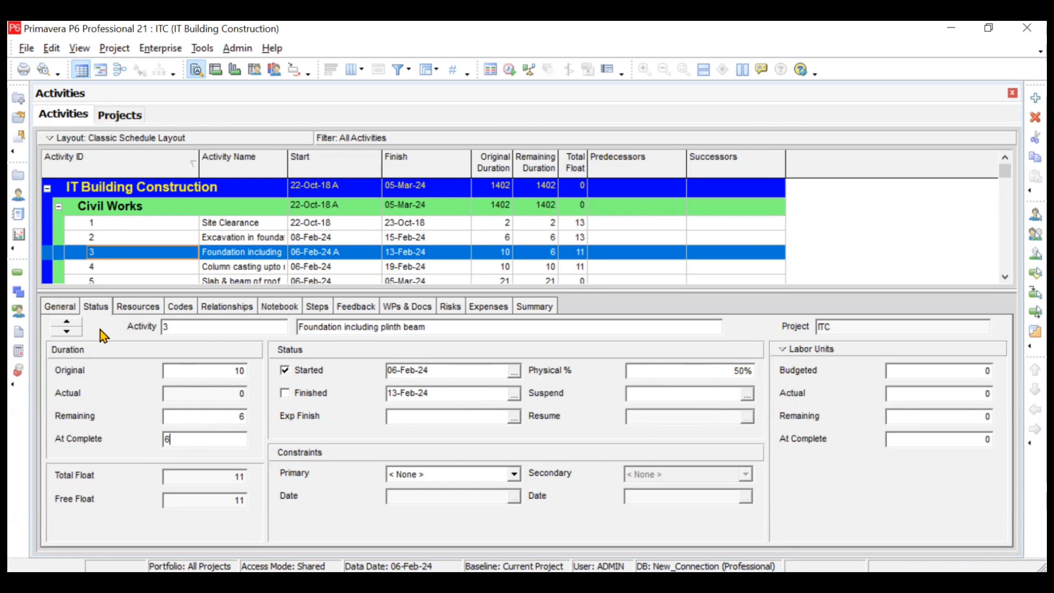
Set the foundation activity's Physical % to 30%.
left_click(742, 372)
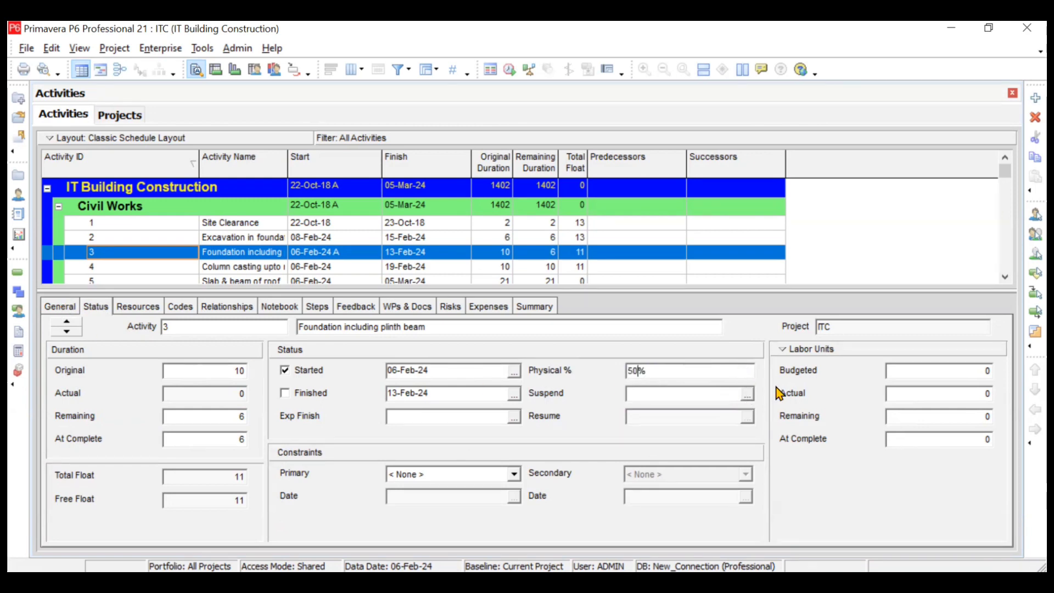
key("BackSpace")
type("3")
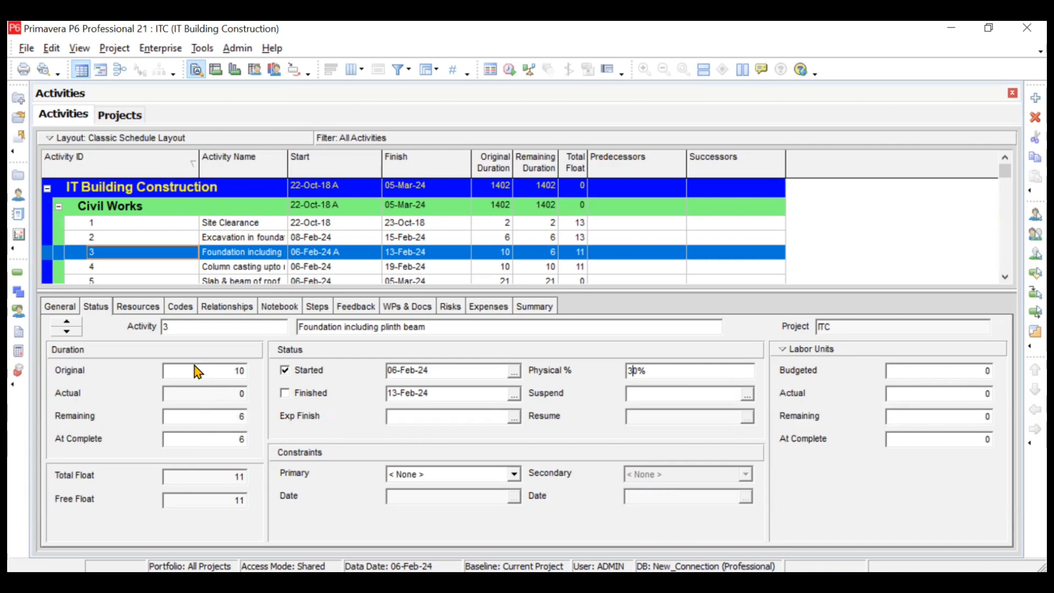
Set the foundation activity's % complete type to Units.
left_click(71, 305)
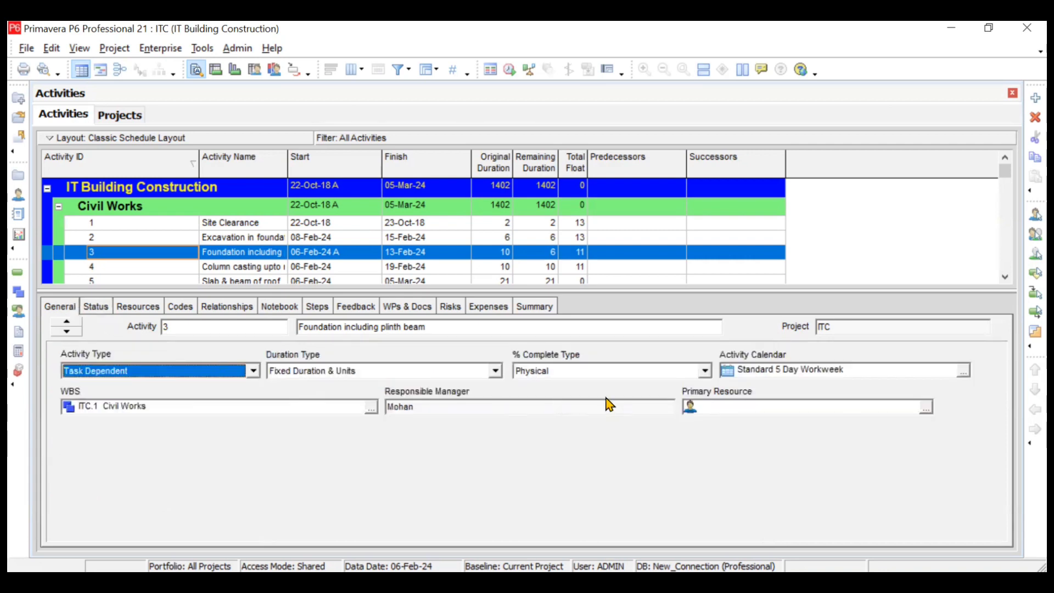
left_click(703, 372)
left_click(637, 410)
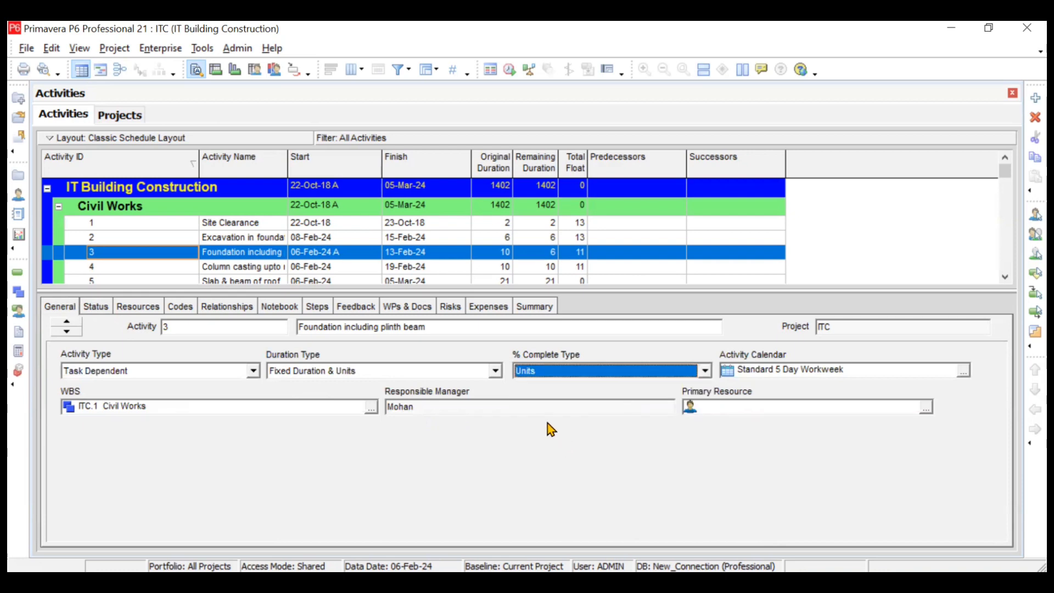
Review the duration type options for the foundation activity and choose Fixed Units/Time.
left_click(495, 370)
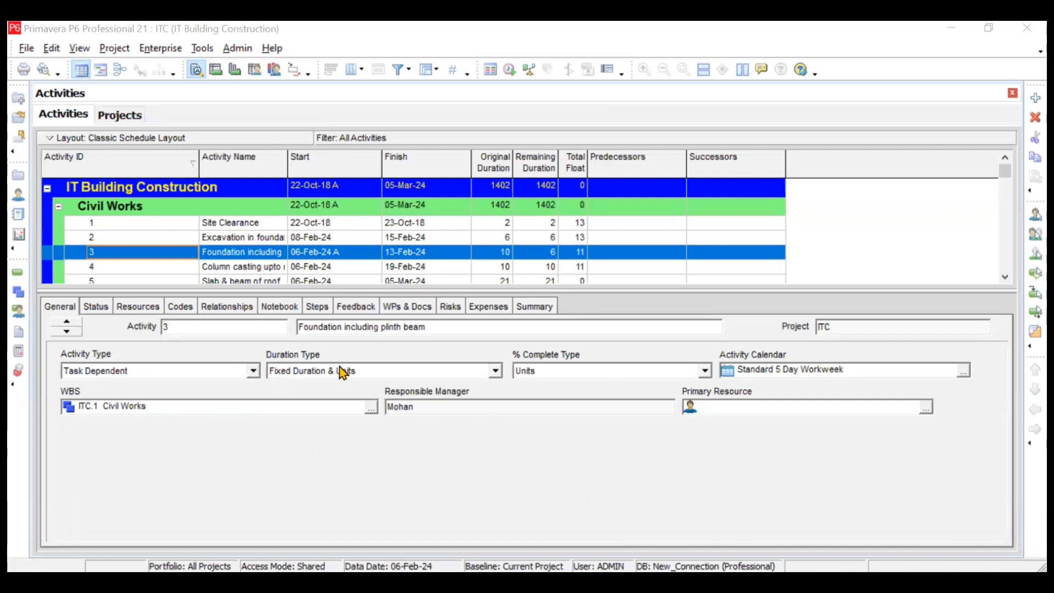
left_click(494, 371)
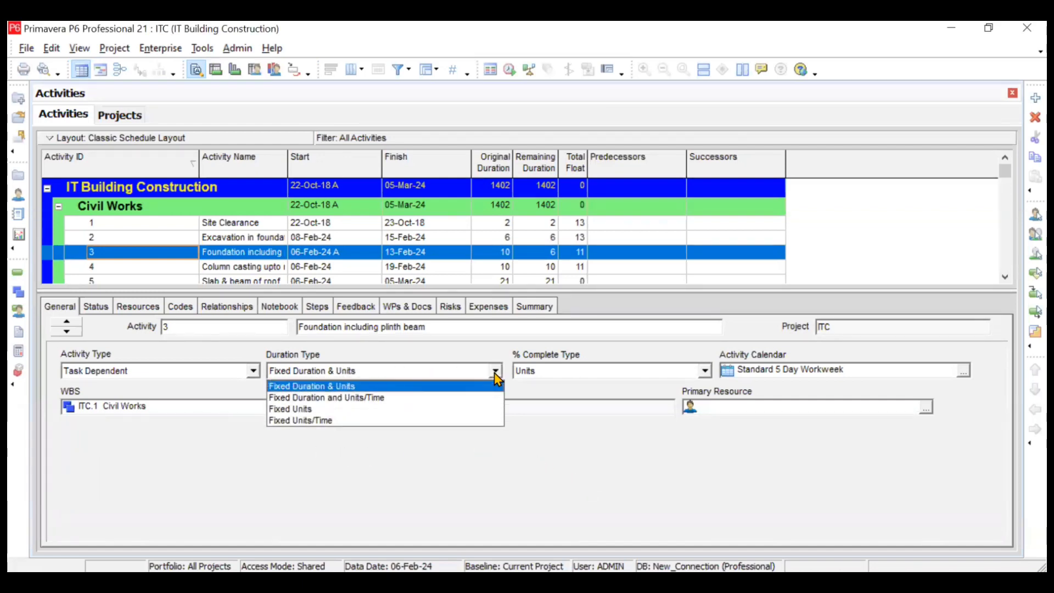
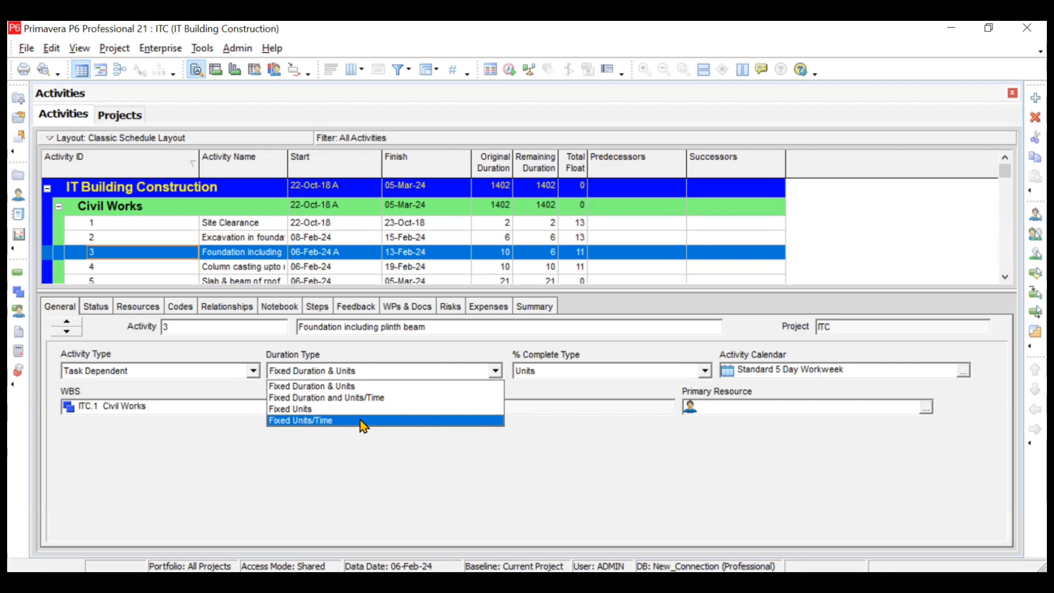
left_click(364, 424)
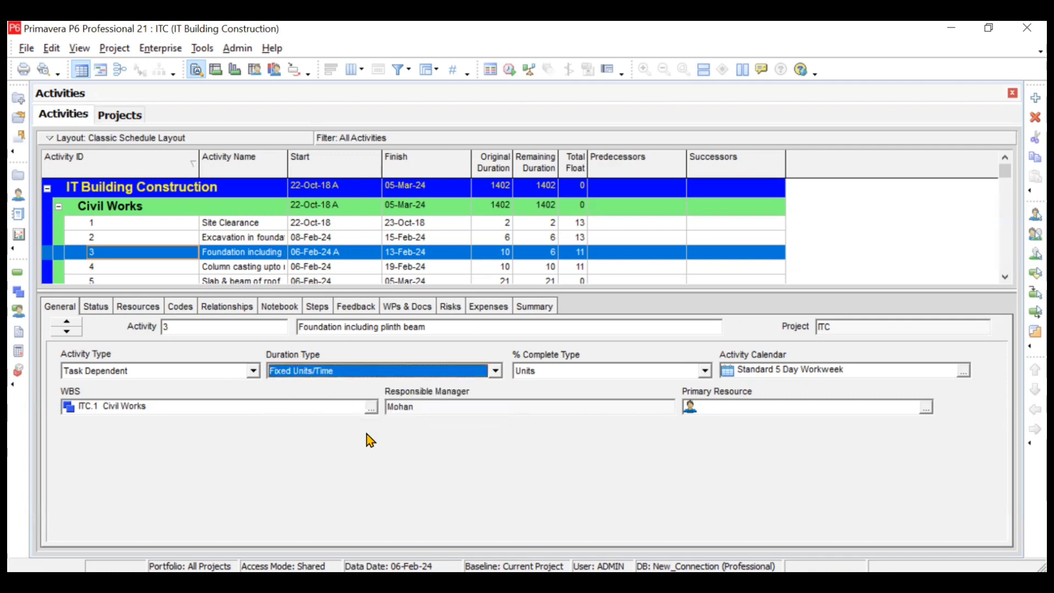